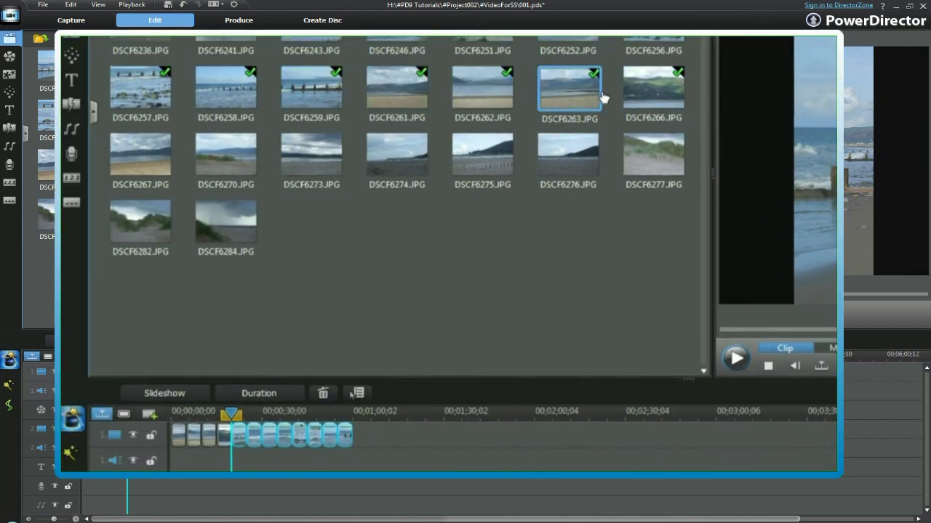
Check the start and end times of a beach photo clip placed on video track 1
{"action": "left_click", "coordinate": [277, 439]}
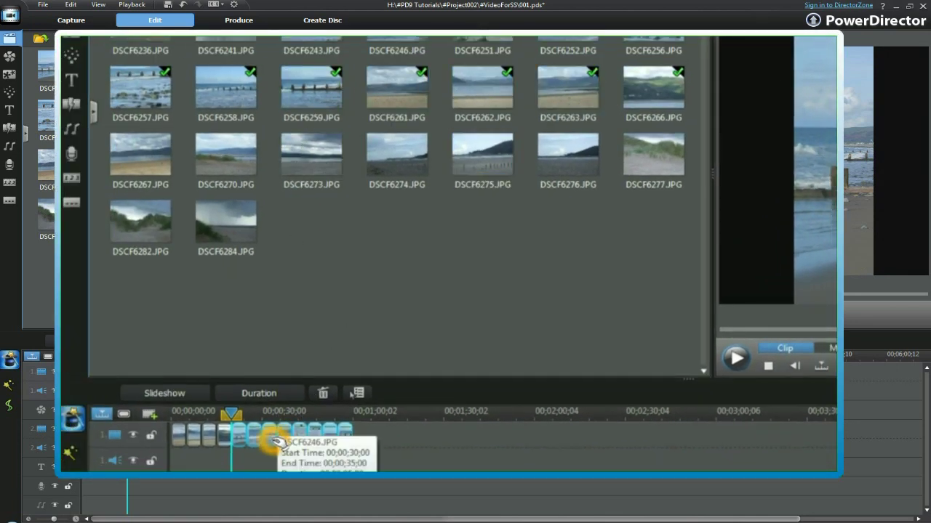
{"action": "left_click", "coordinate": [250, 81]}
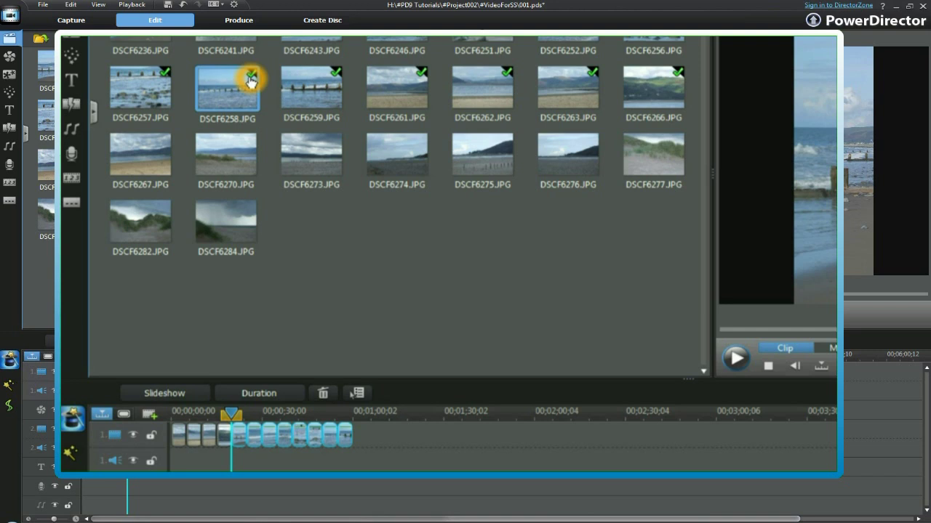
Select every photo clip on track 1, first through last, and start a slideshow from them
{"action": "left_click", "coordinate": [357, 381]}
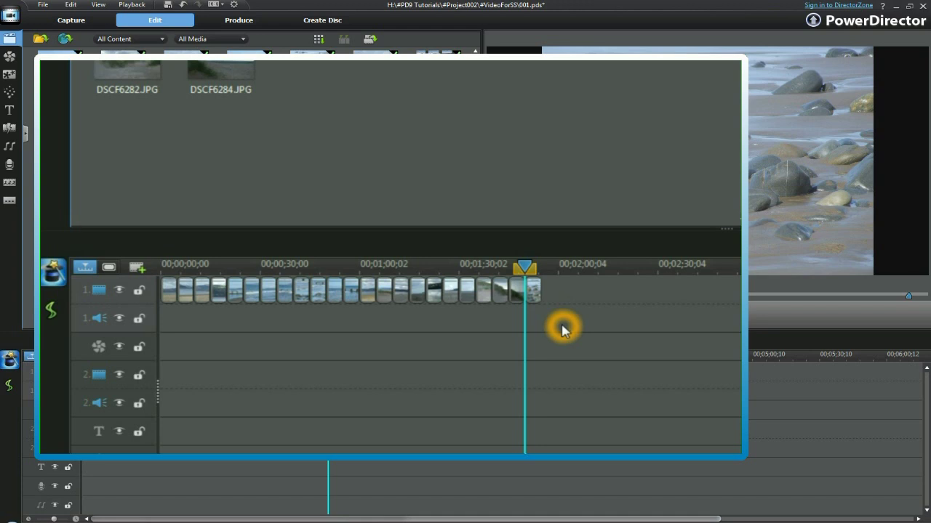
{"action": "left_click", "coordinate": [169, 290]}
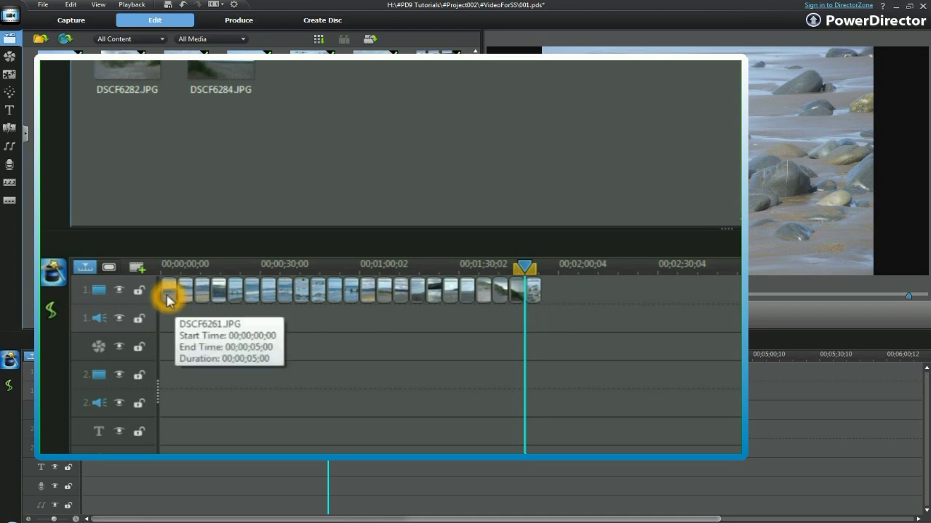
{"action": "left_click", "coordinate": [533, 291]}
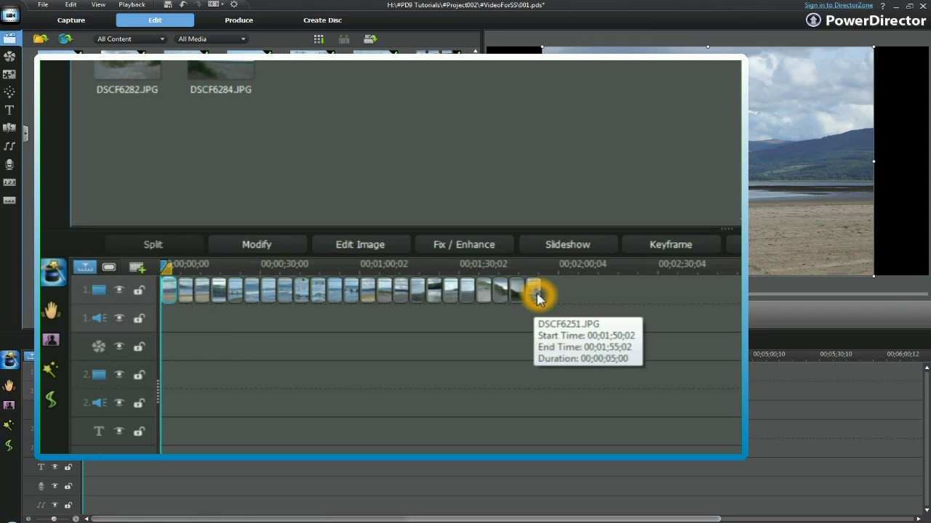
{"action": "left_click", "coordinate": [536, 294], "text": "shift"}
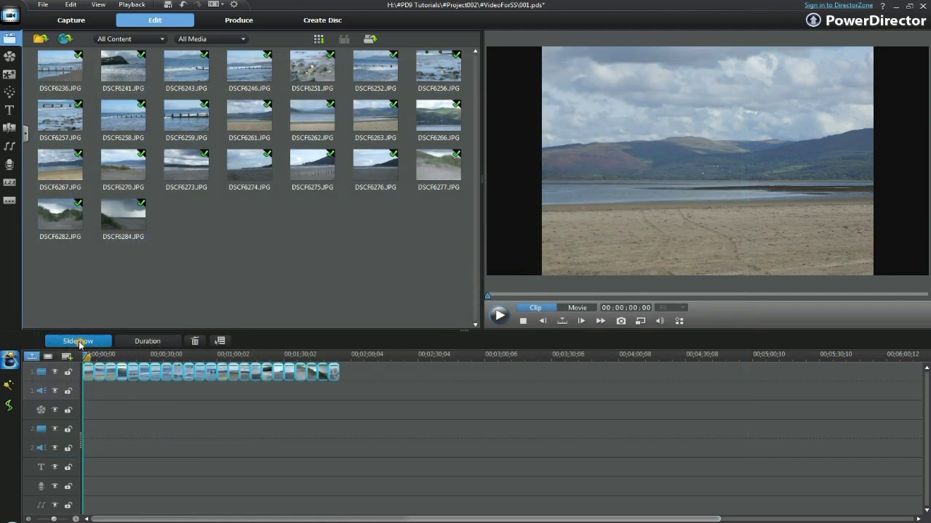
{"action": "left_click", "coordinate": [79, 342]}
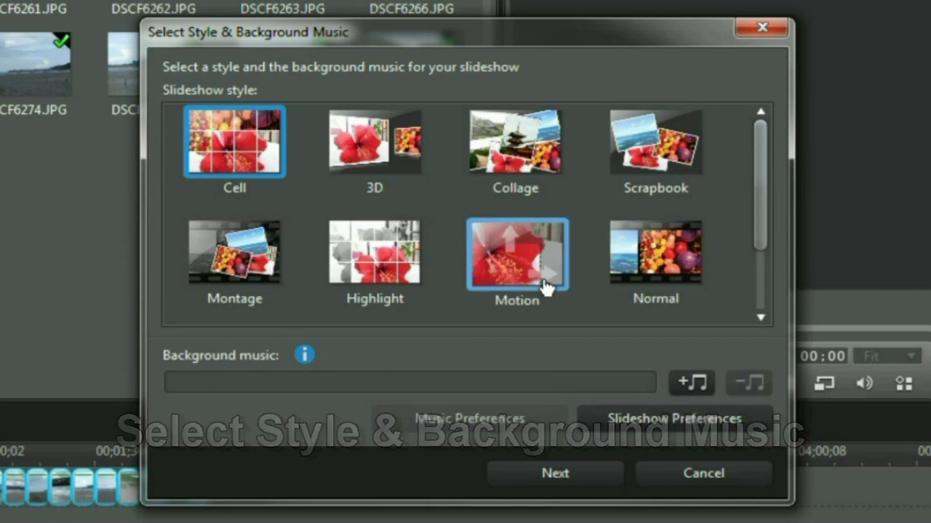
Choose the Camera slideshow style and add 1905Camptown Races.mp3 as background music
{"action": "left_click_drag", "start_coordinate": [761, 195], "coordinate": [763, 275]}
{"action": "left_click", "coordinate": [239, 295]}
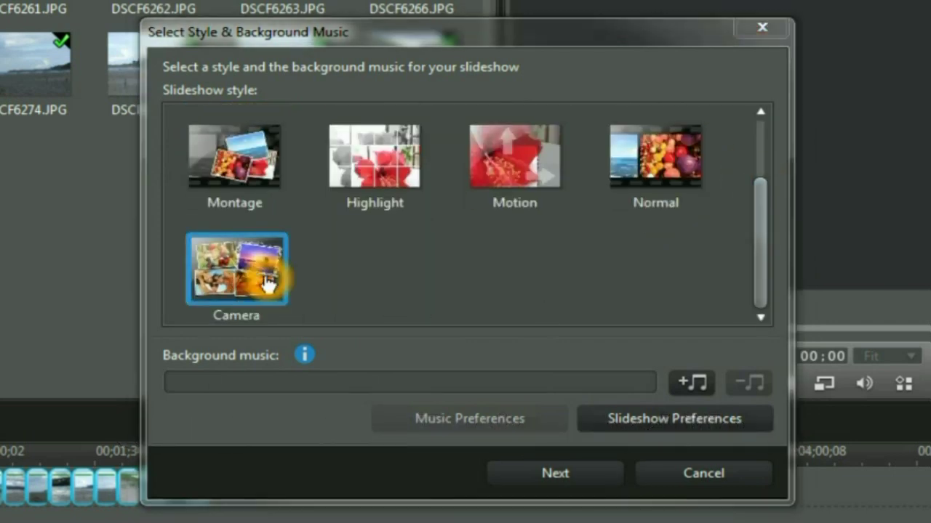
{"action": "left_click", "coordinate": [691, 380]}
{"action": "left_click", "coordinate": [392, 225]}
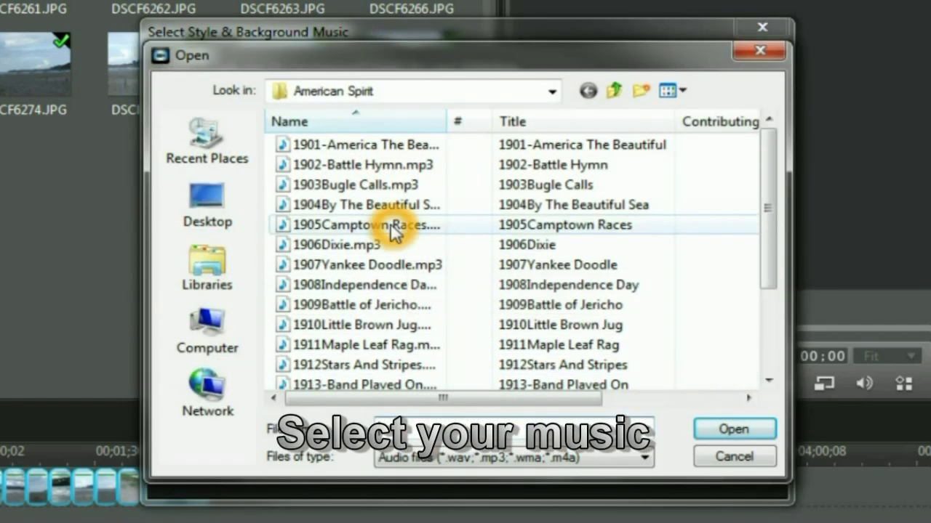
{"action": "left_click", "coordinate": [734, 431]}
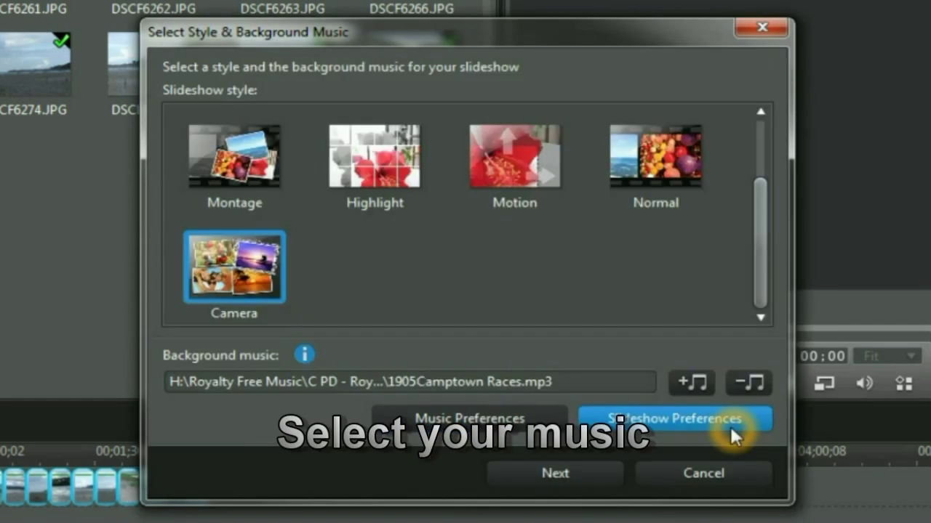
Keep Fit music to photos in Slideshow Preferences and confirm
{"action": "left_click", "coordinate": [631, 427]}
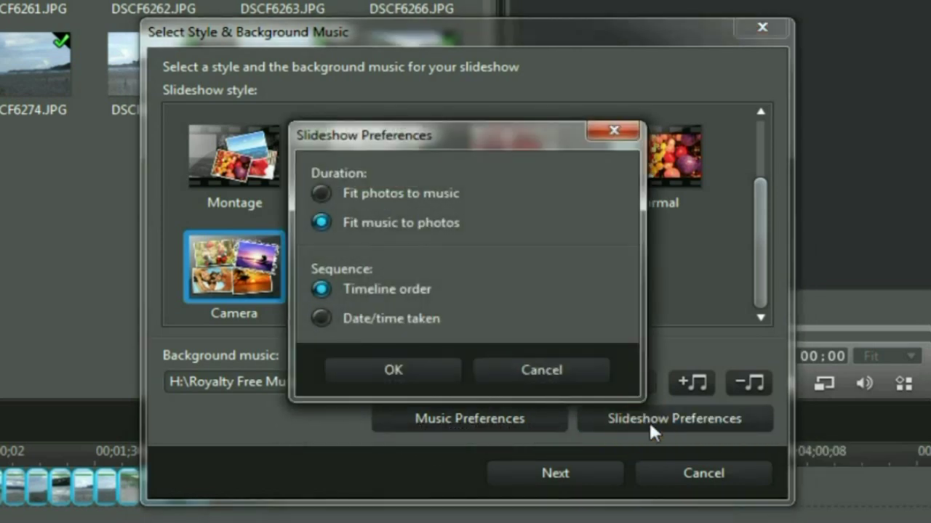
{"action": "left_click", "coordinate": [367, 217]}
{"action": "left_click", "coordinate": [403, 374]}
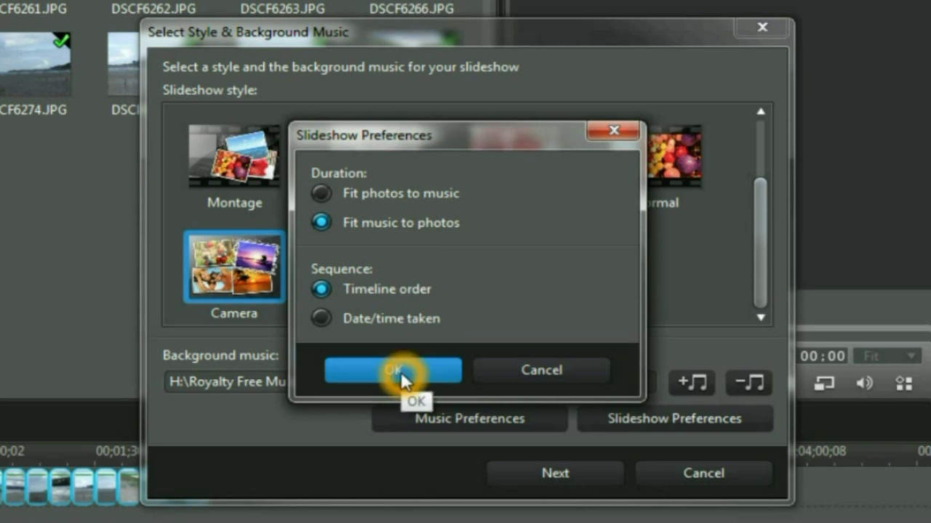
{"action": "left_click", "coordinate": [435, 421]}
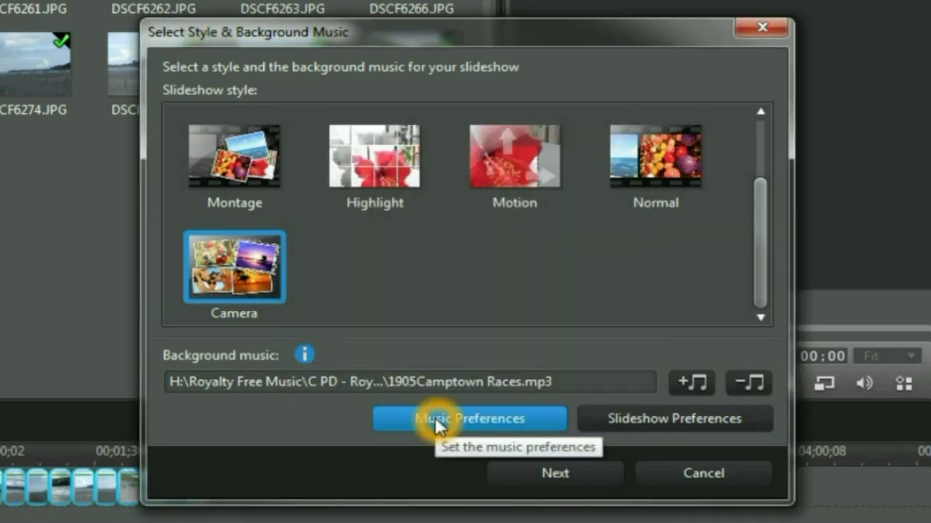
Audition the Camptown Races track, then disable both its fade-in and fade-out
{"action": "left_click", "coordinate": [435, 423]}
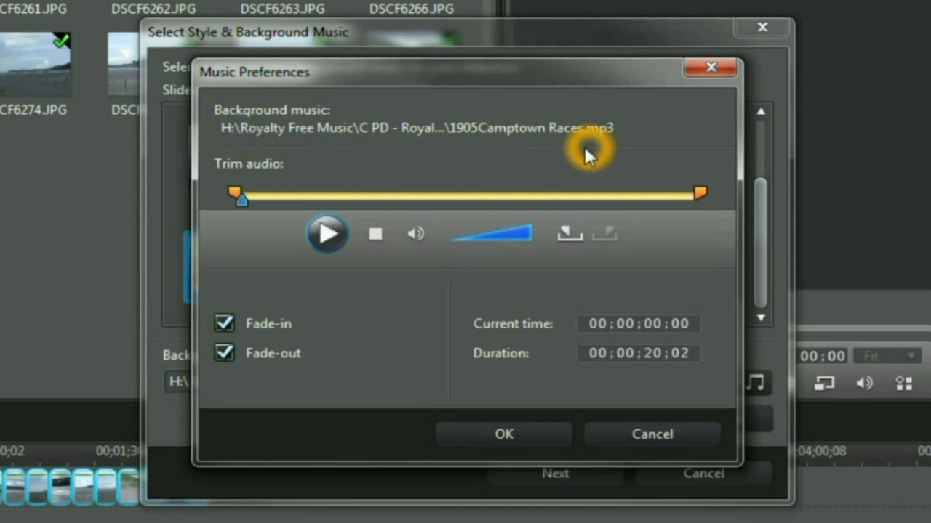
{"action": "left_click", "coordinate": [329, 238]}
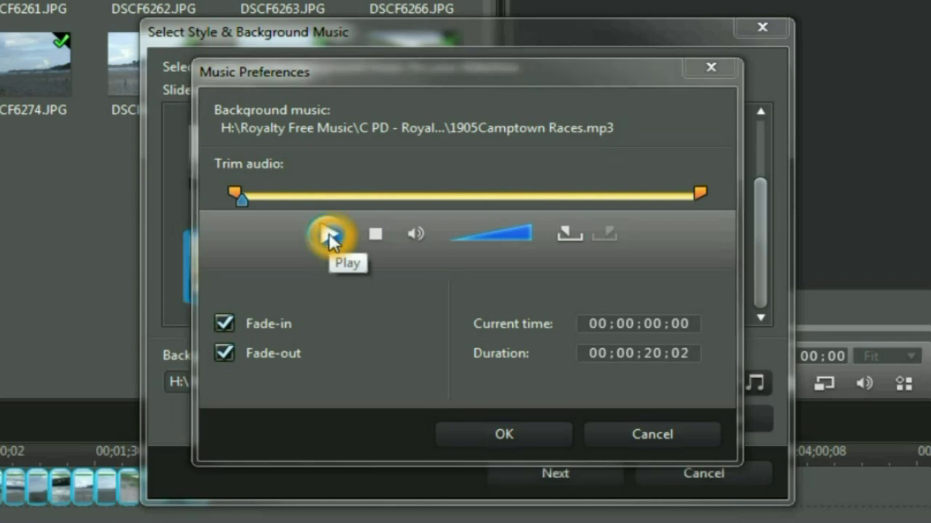
{"action": "left_click", "coordinate": [331, 237]}
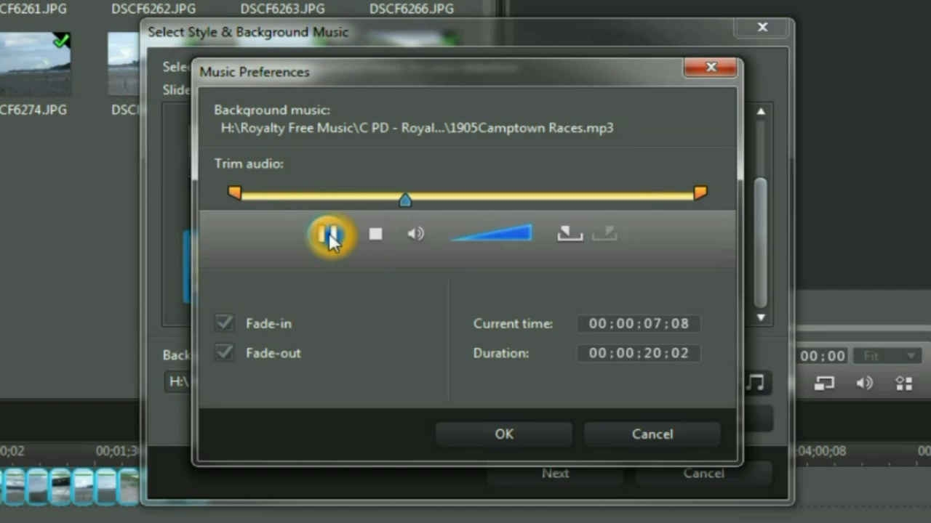
{"action": "left_click", "coordinate": [329, 234]}
{"action": "left_click", "coordinate": [441, 360]}
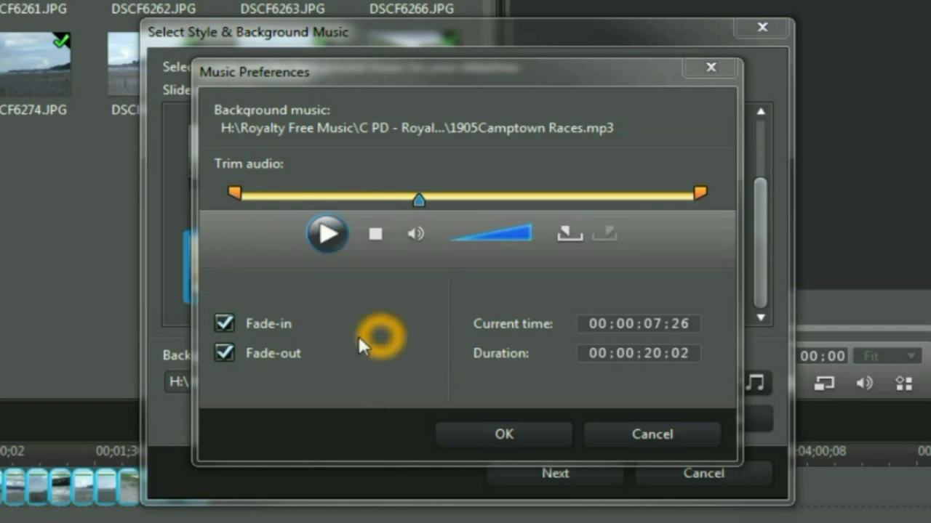
{"action": "left_click", "coordinate": [221, 323]}
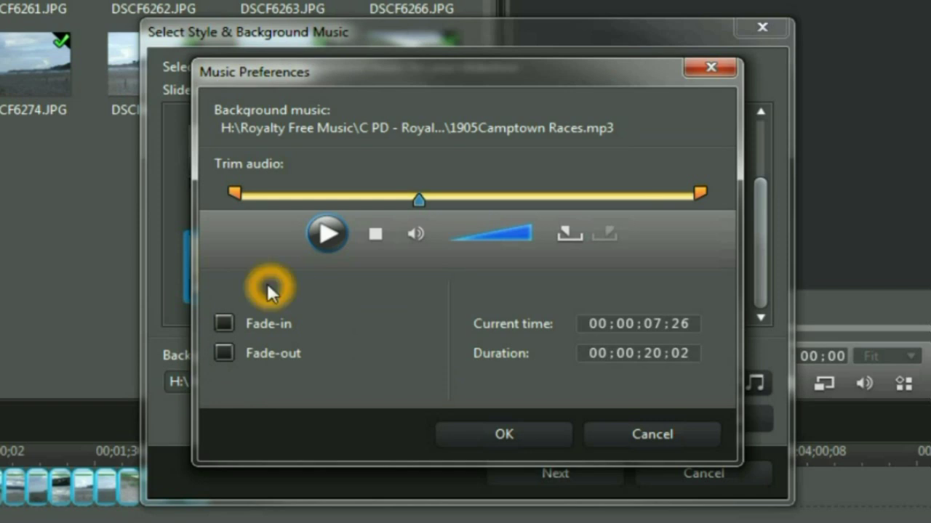
{"action": "left_click", "coordinate": [496, 437]}
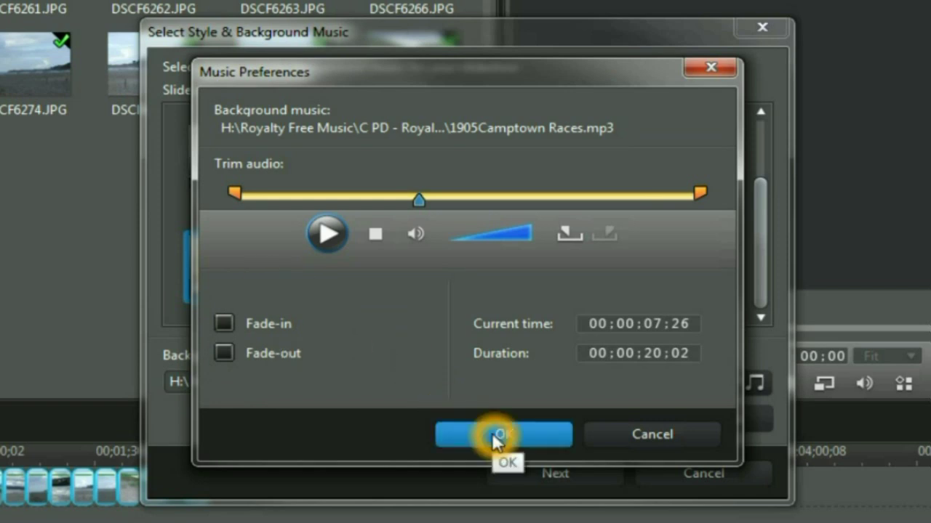
{"action": "left_click", "coordinate": [491, 434]}
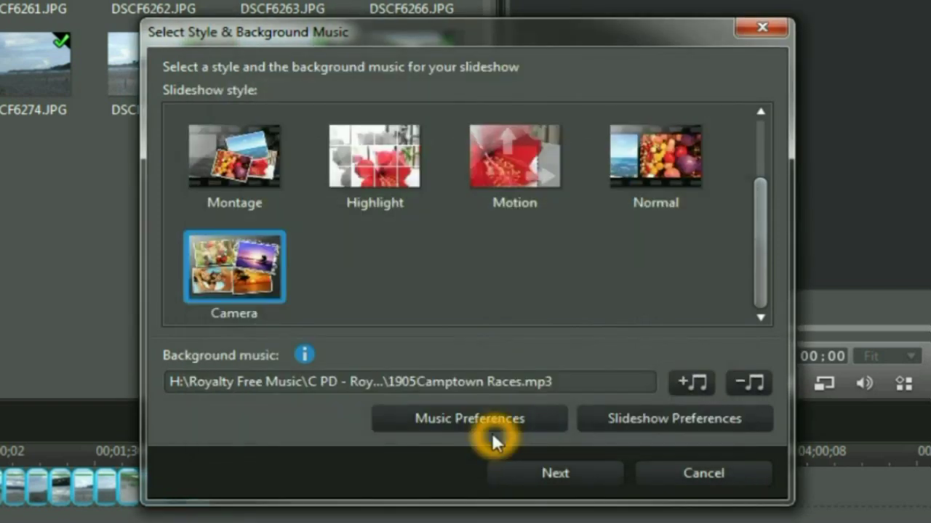
Generate the slideshow, play and scrub through its preview, then go to Customize
{"action": "left_click", "coordinate": [578, 476]}
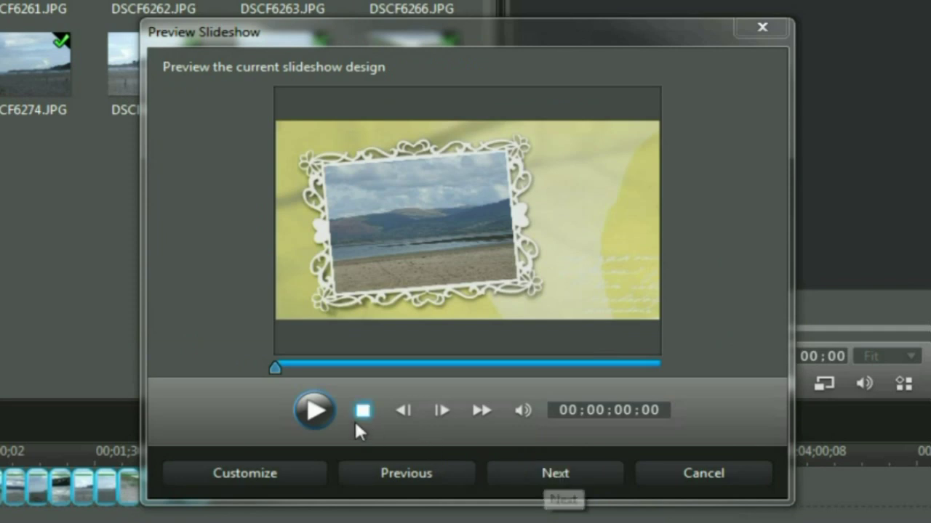
{"action": "left_click", "coordinate": [313, 411]}
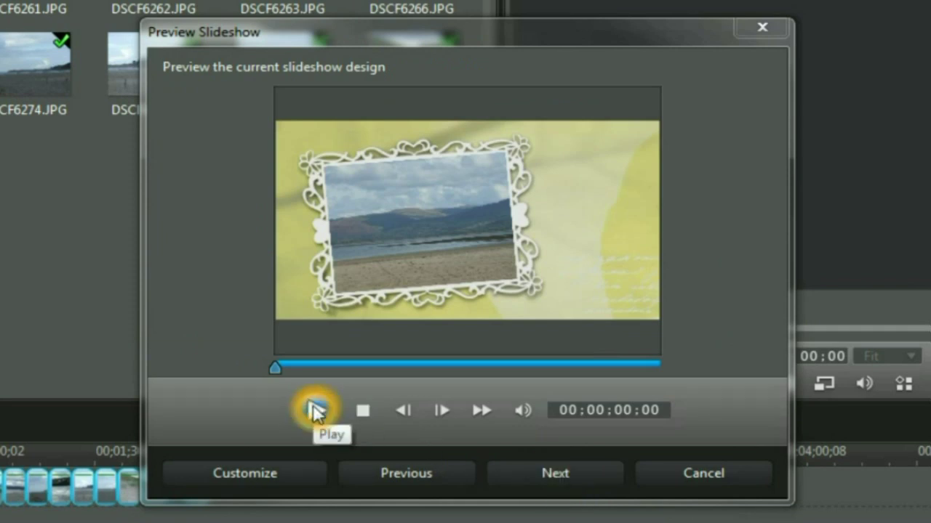
{"action": "left_click_drag", "start_coordinate": [274, 368], "coordinate": [508, 376]}
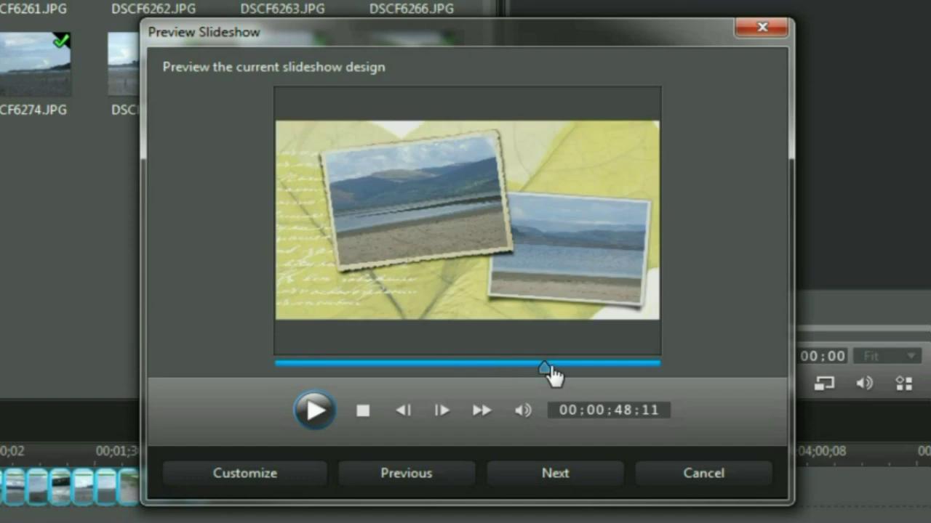
{"action": "left_click", "coordinate": [553, 374]}
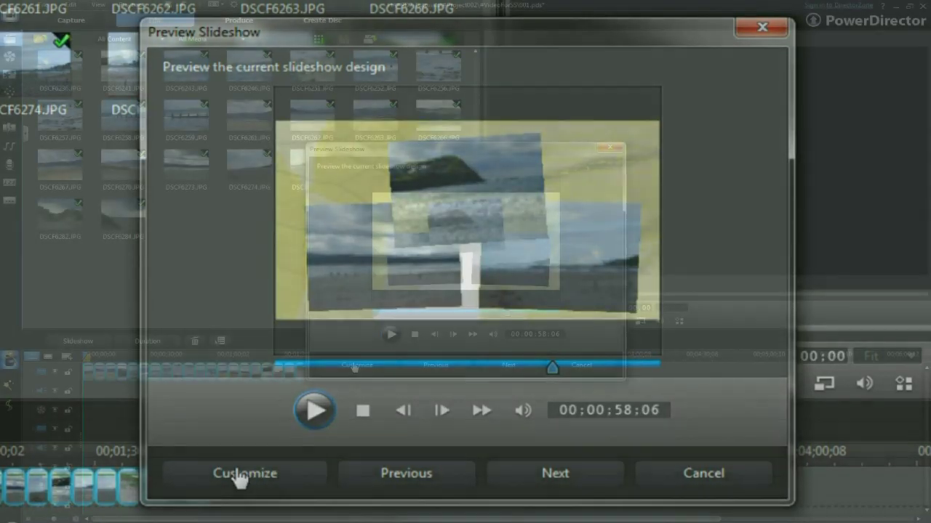
{"action": "left_click", "coordinate": [355, 365]}
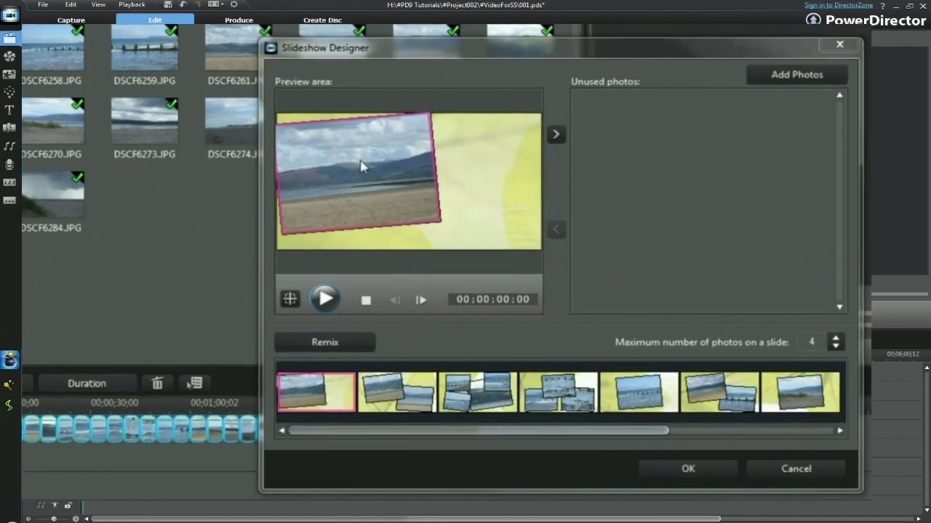
Rearrange the third slide: move DSCF6246 to unused photos and reposition DSCF6266
{"action": "left_click", "coordinate": [336, 193]}
{"action": "left_click", "coordinate": [371, 155]}
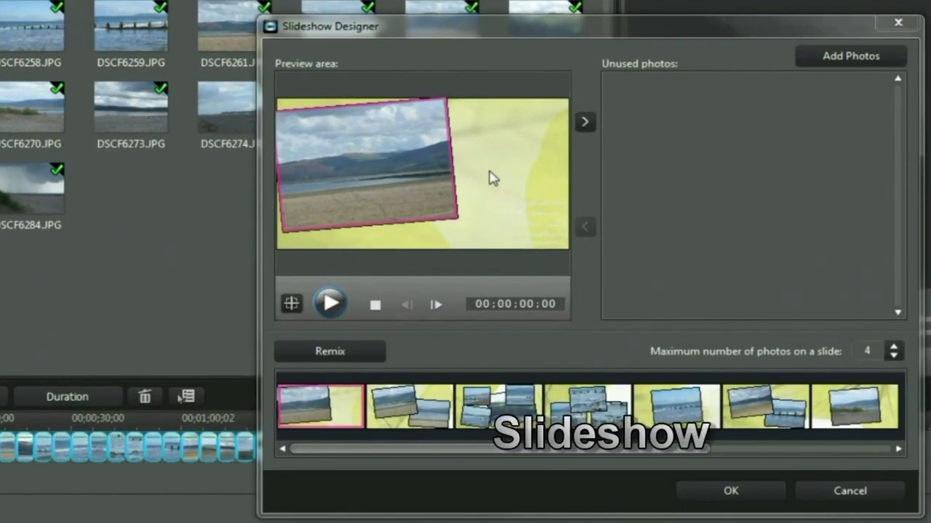
{"action": "left_click", "coordinate": [499, 403]}
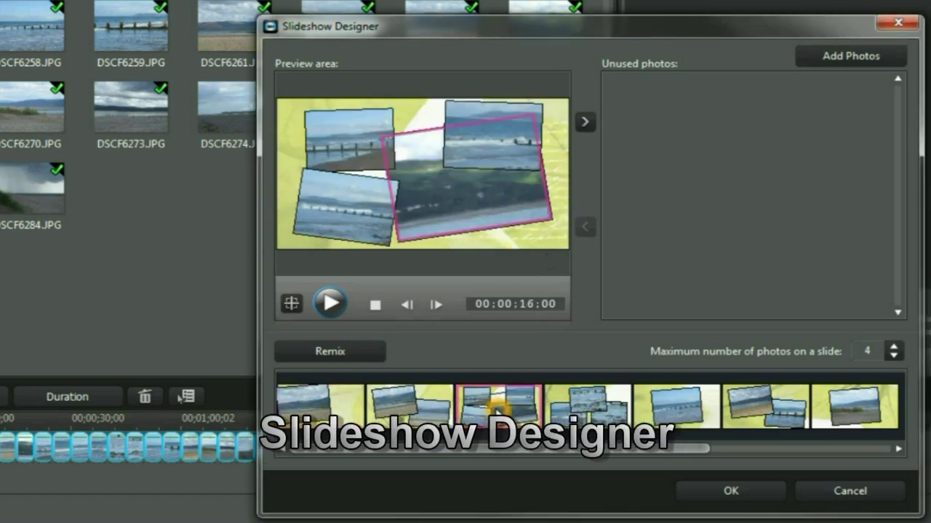
{"action": "left_click_drag", "start_coordinate": [446, 194], "coordinate": [747, 191]}
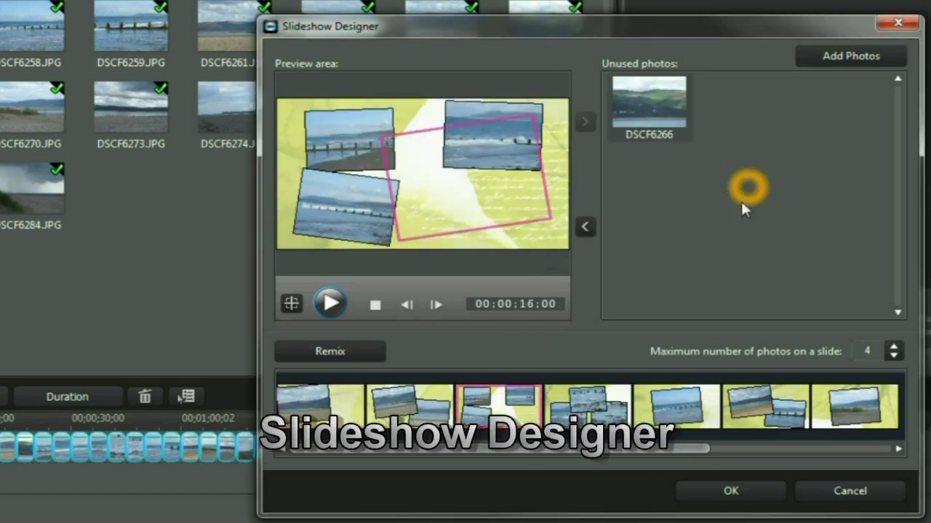
{"action": "left_click", "coordinate": [348, 133]}
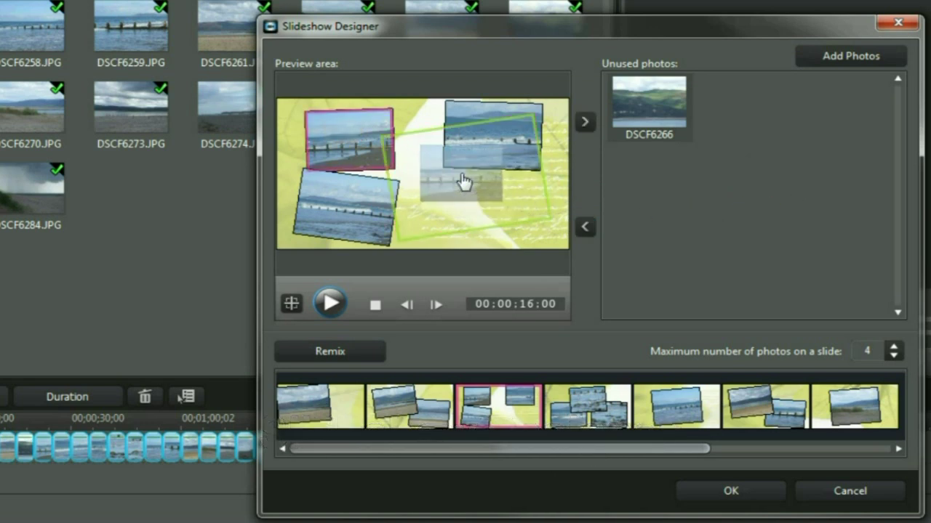
{"action": "left_click", "coordinate": [461, 183]}
{"action": "left_click", "coordinate": [331, 225]}
{"action": "left_click_drag", "start_coordinate": [332, 226], "coordinate": [773, 218]}
{"action": "left_click", "coordinate": [764, 277]}
{"action": "left_click", "coordinate": [663, 118]}
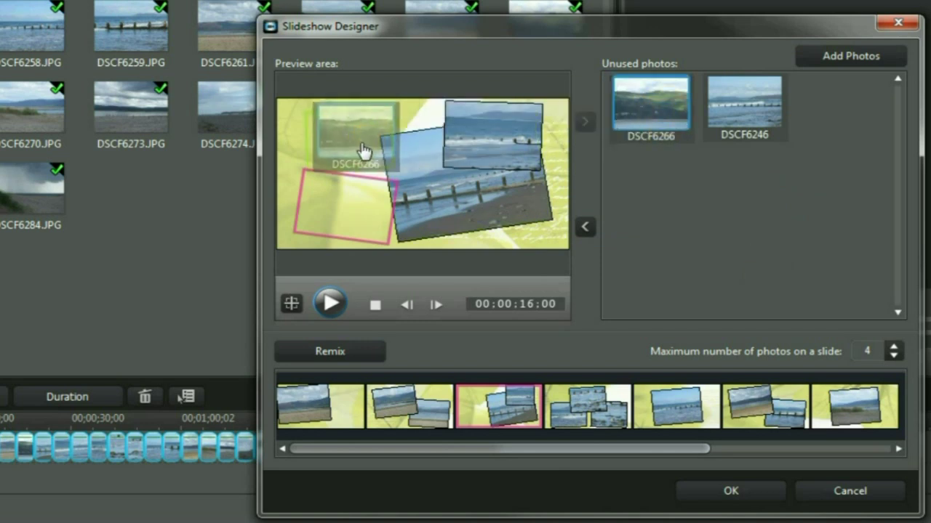
{"action": "left_click", "coordinate": [357, 149]}
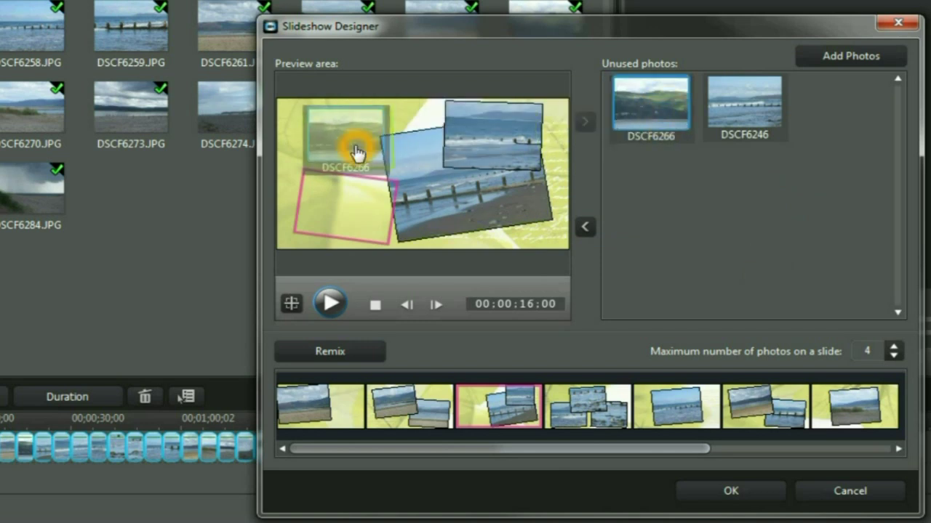
Replace the beach photo on the fifth slide with DSCF6246
{"action": "left_click", "coordinate": [696, 422]}
{"action": "left_click", "coordinate": [432, 177]}
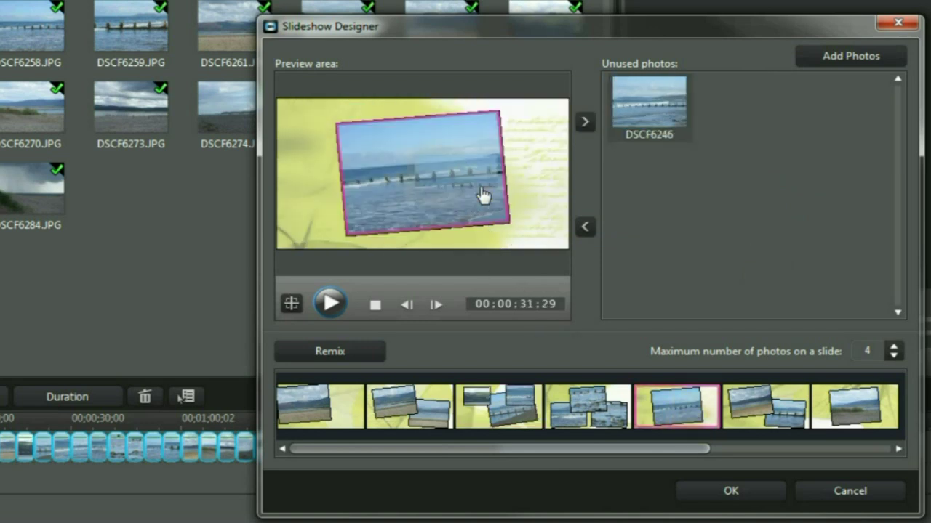
{"action": "left_click_drag", "start_coordinate": [484, 197], "coordinate": [731, 214]}
{"action": "left_click_drag", "start_coordinate": [660, 117], "coordinate": [409, 192]}
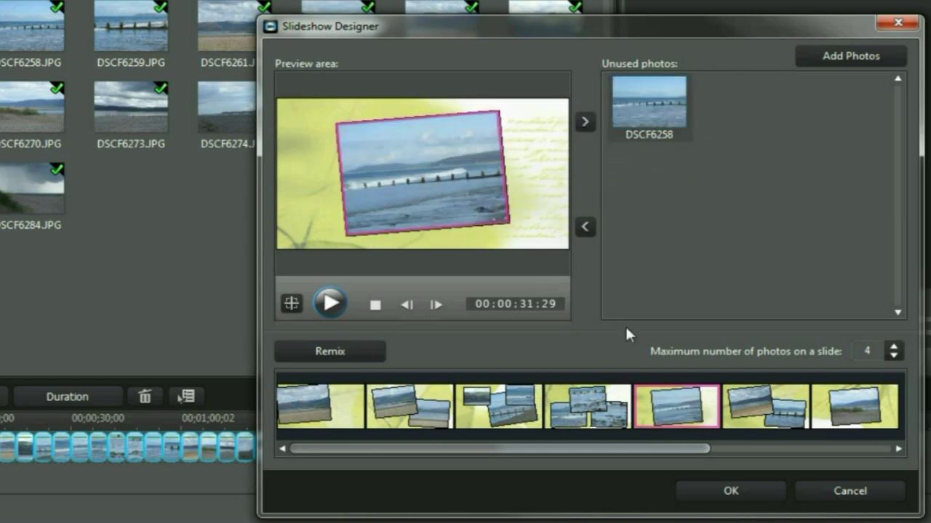
Place the last unused photo, DSCF6258, onto the third slide
{"action": "left_click", "coordinate": [593, 415]}
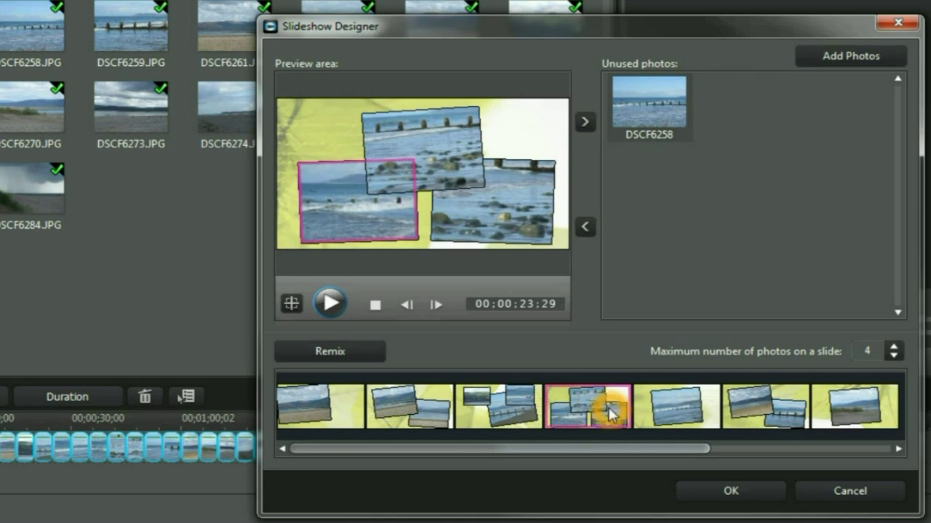
{"action": "left_click_drag", "start_coordinate": [640, 104], "coordinate": [354, 163]}
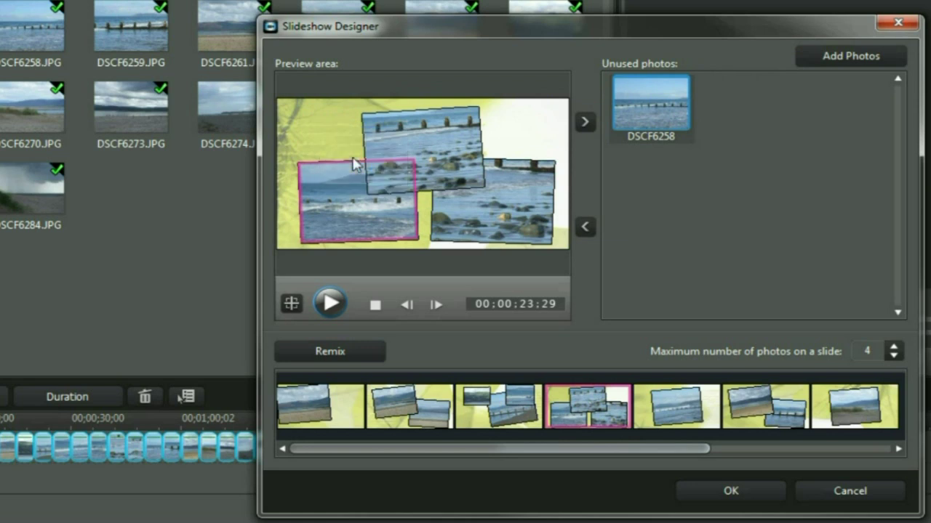
{"action": "left_click", "coordinate": [506, 414]}
{"action": "left_click_drag", "start_coordinate": [652, 107], "coordinate": [343, 202]}
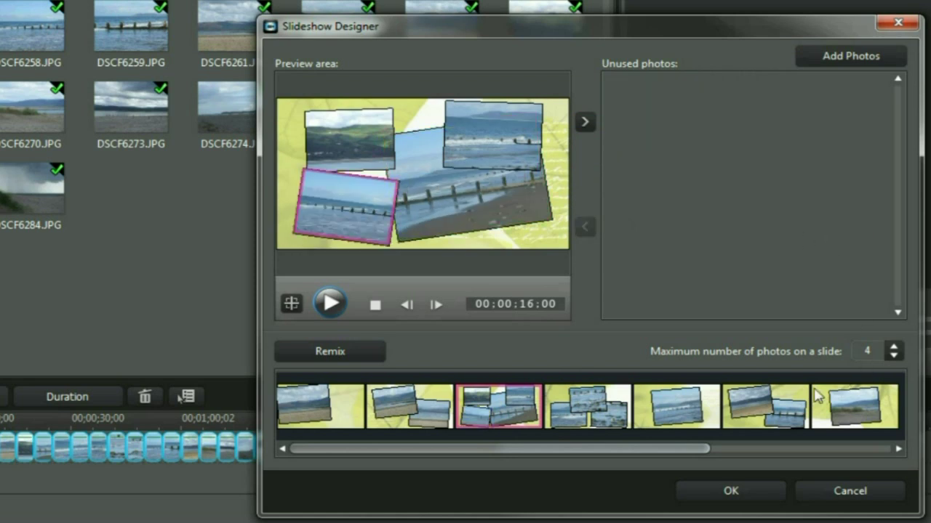
Lower the maximum photos per slide with the spin arrows and remix the slides
{"action": "left_click", "coordinate": [895, 348]}
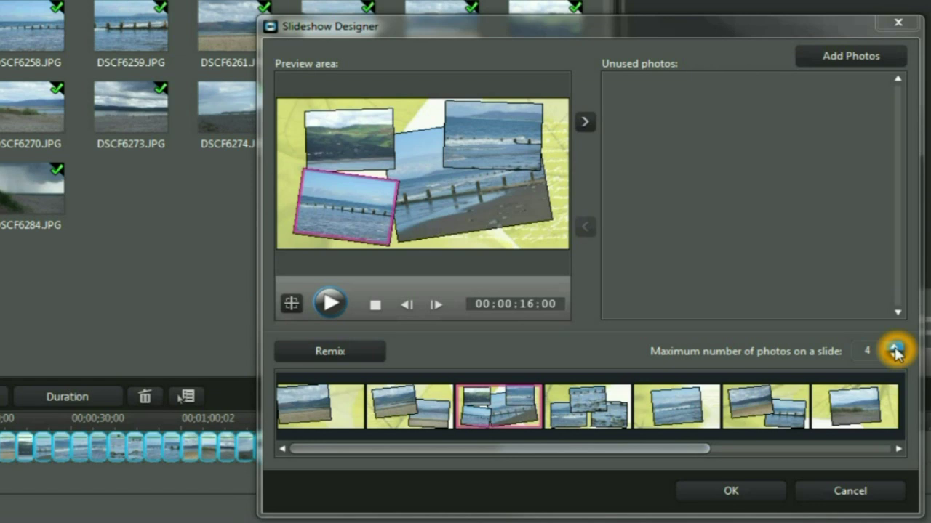
{"action": "left_click", "coordinate": [483, 192]}
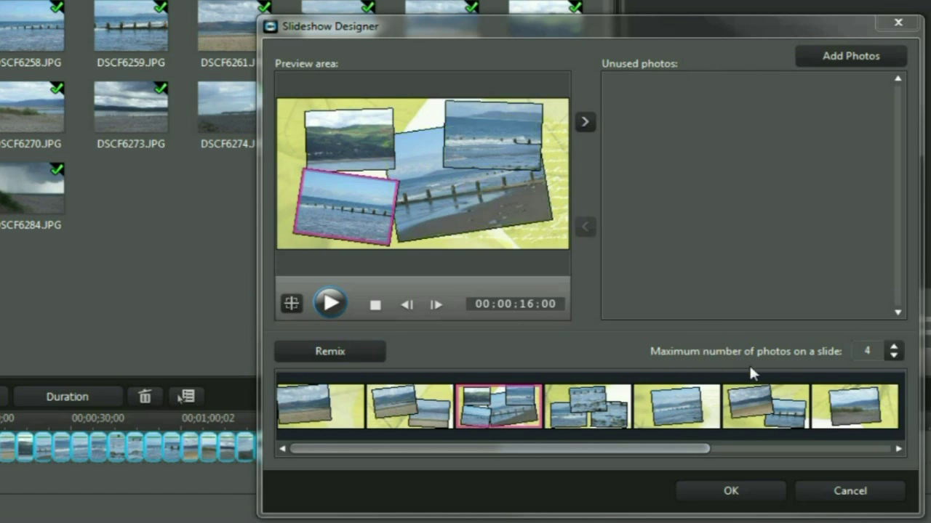
{"action": "left_click", "coordinate": [894, 356]}
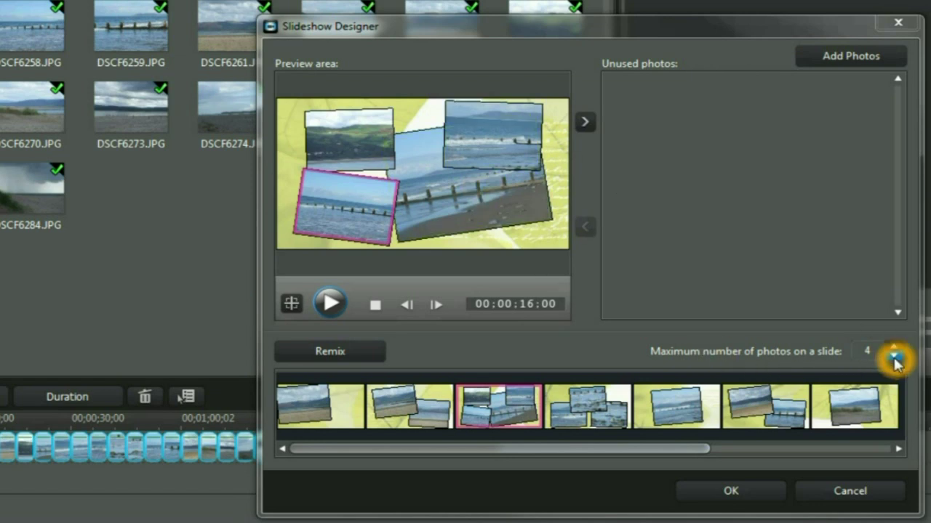
{"action": "left_click", "coordinate": [894, 356]}
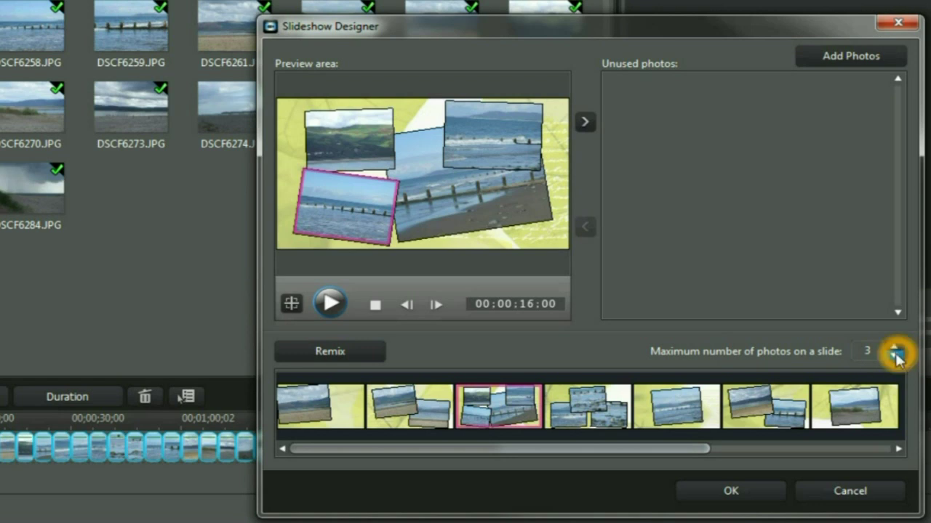
{"action": "left_click", "coordinate": [894, 356]}
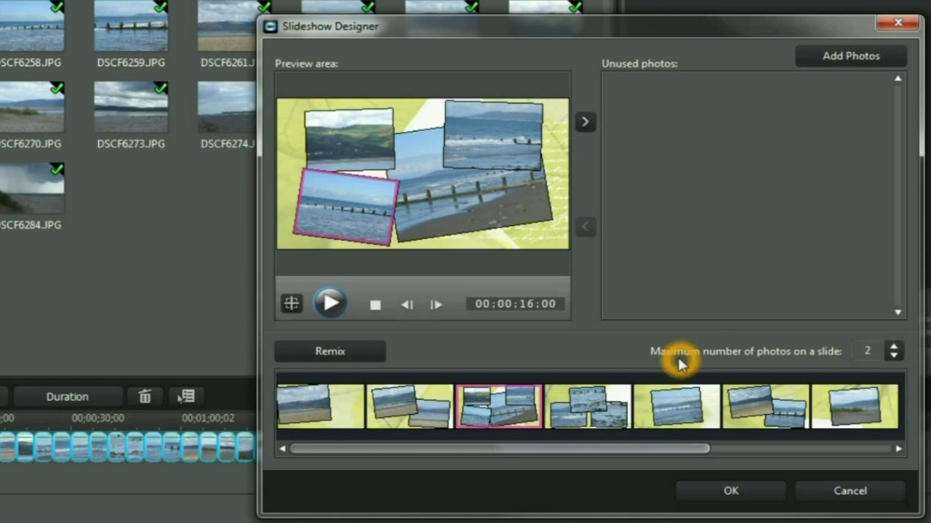
{"action": "left_click", "coordinate": [337, 354]}
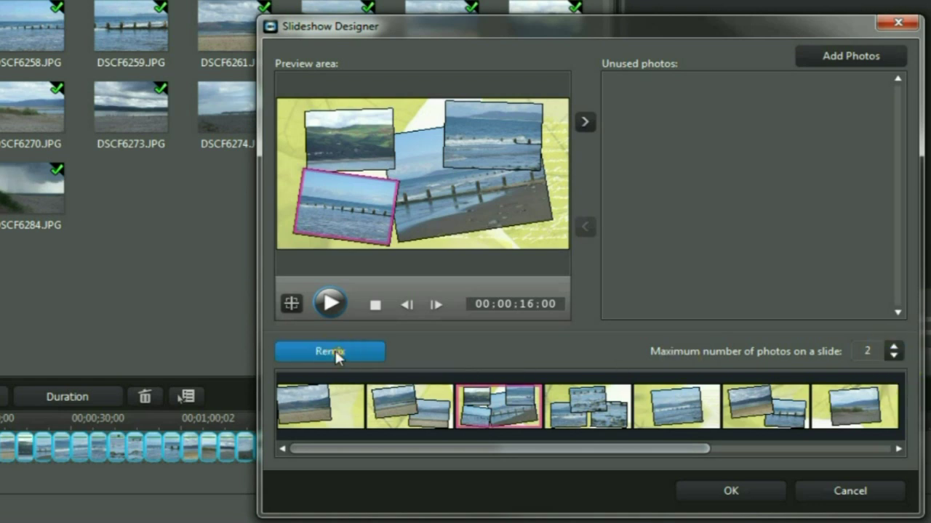
{"action": "left_click", "coordinate": [463, 386]}
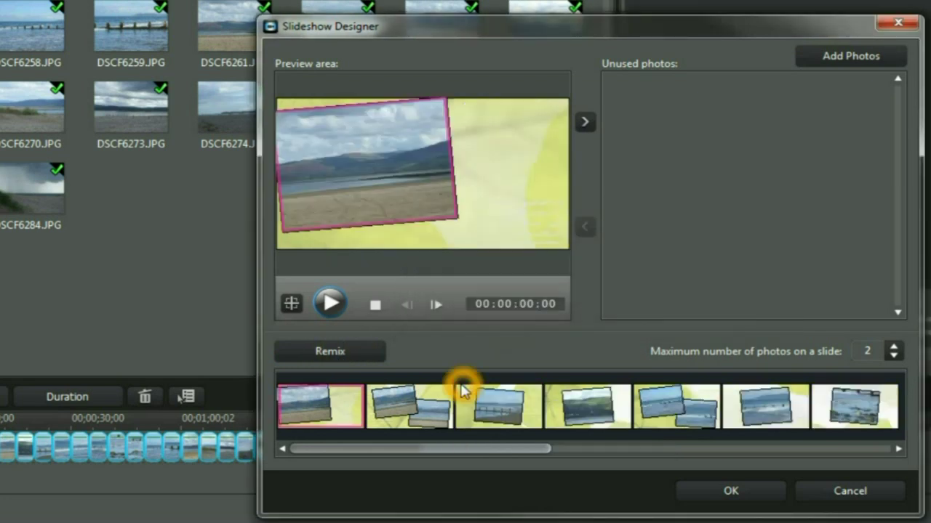
{"action": "left_click", "coordinate": [291, 305]}
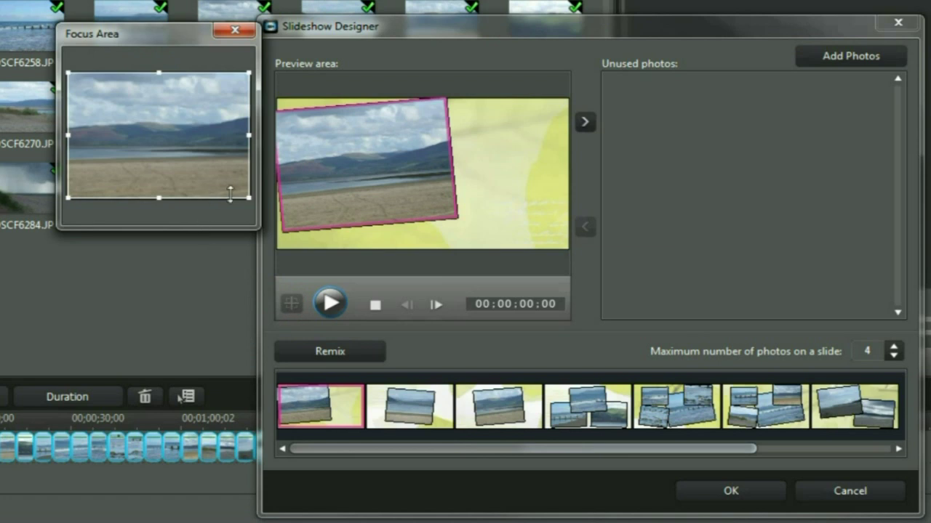
Shrink the first slide's focus area and shift it right over the hills and sky
{"action": "left_click_drag", "start_coordinate": [246, 195], "coordinate": [211, 172]}
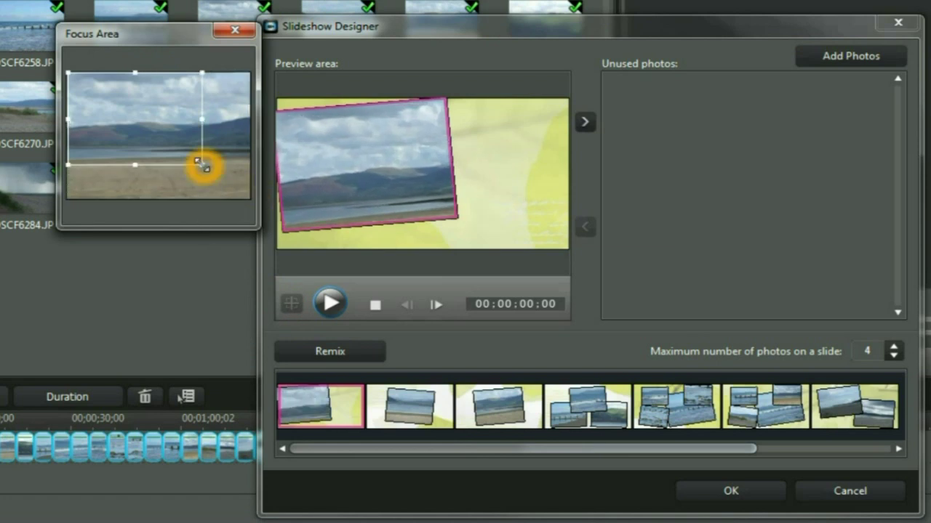
{"action": "left_click_drag", "start_coordinate": [141, 130], "coordinate": [179, 140]}
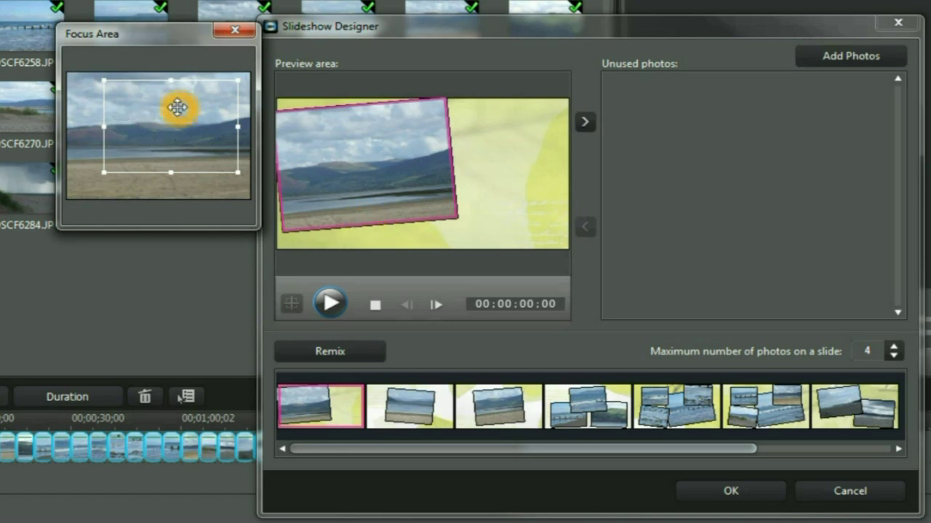
{"action": "left_click", "coordinate": [234, 31]}
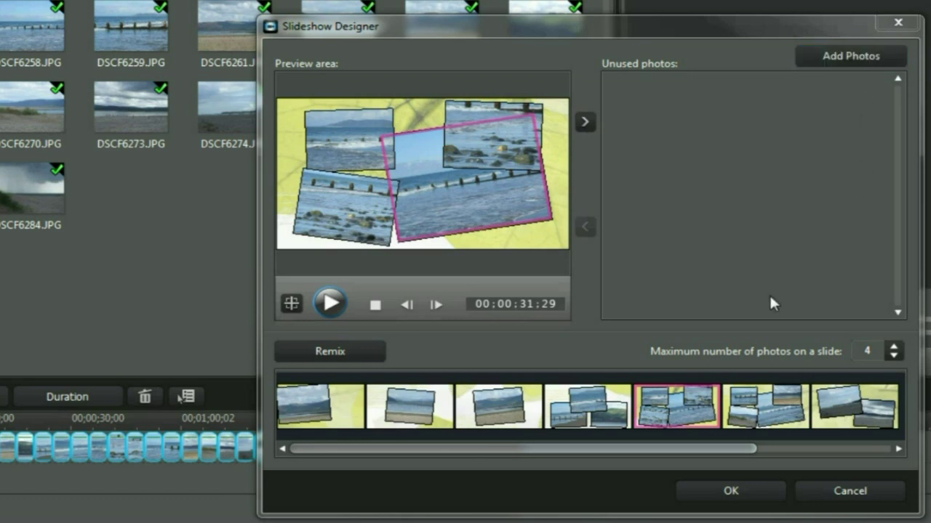
Accept the Slideshow Designer layout and play the customized slideshow preview
{"action": "left_click", "coordinate": [710, 496]}
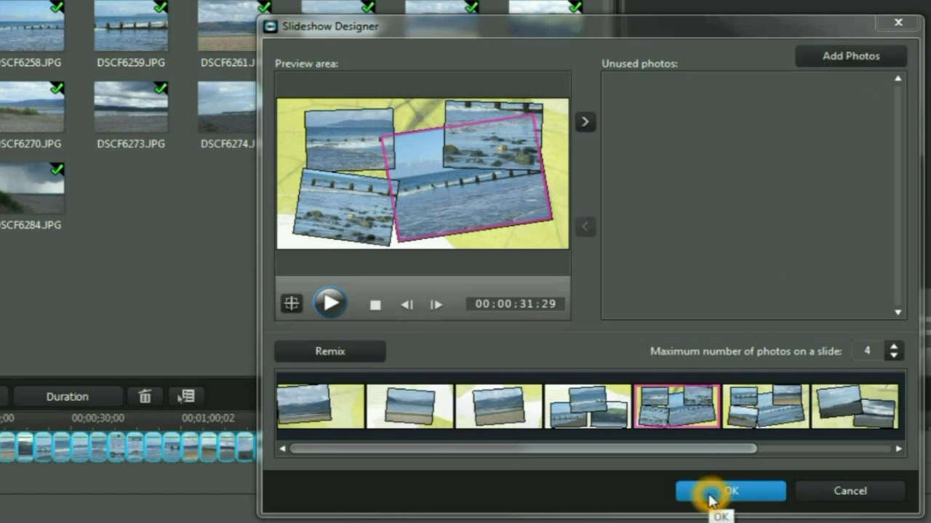
{"action": "left_click", "coordinate": [709, 497]}
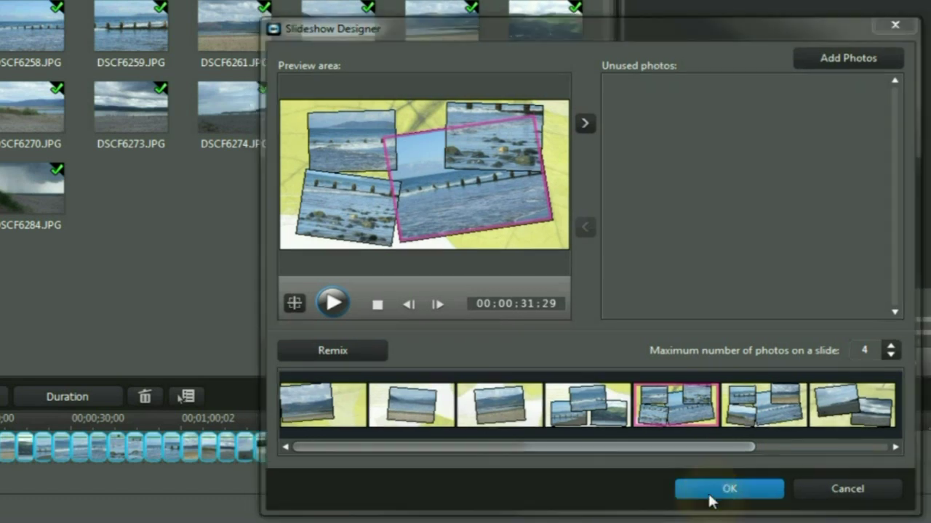
{"action": "left_click", "coordinate": [469, 385]}
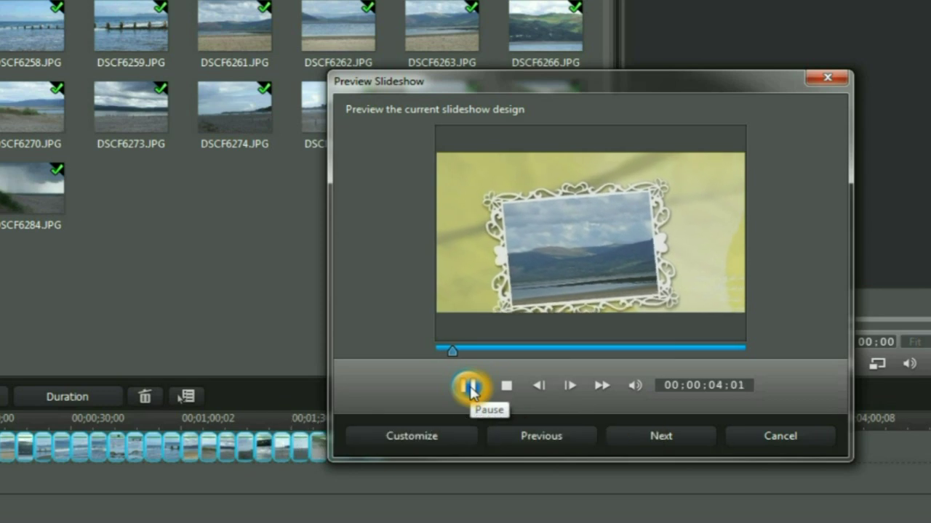
Pause the preview and finish, confirming all 23 photos were used
{"action": "left_click", "coordinate": [470, 387]}
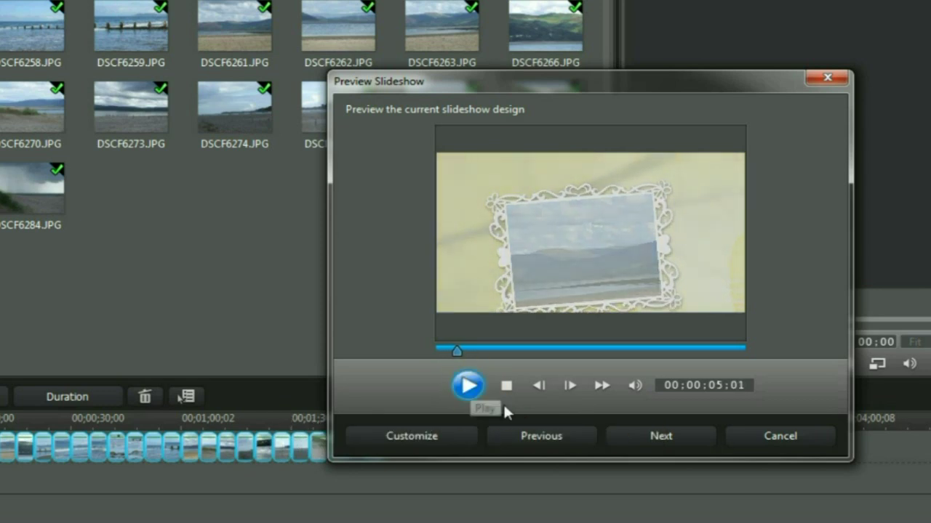
{"action": "left_click", "coordinate": [663, 439]}
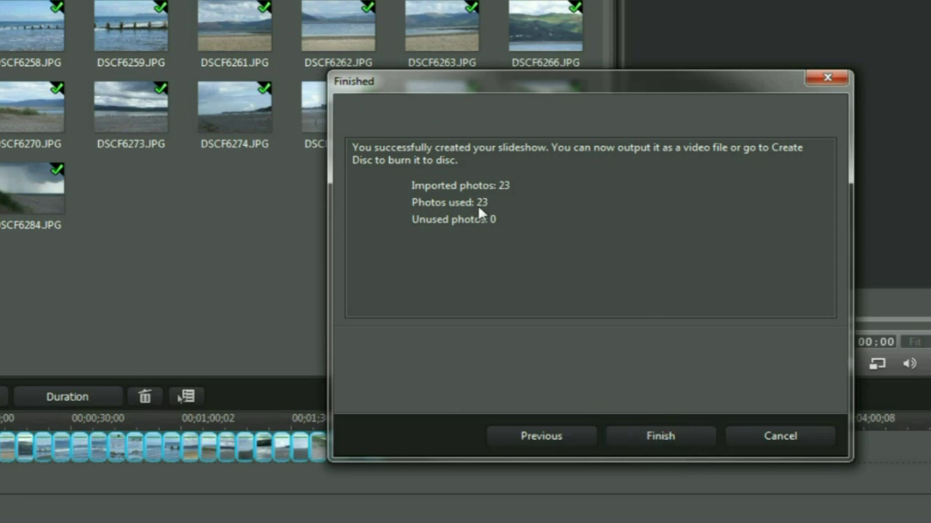
{"action": "left_click", "coordinate": [665, 439]}
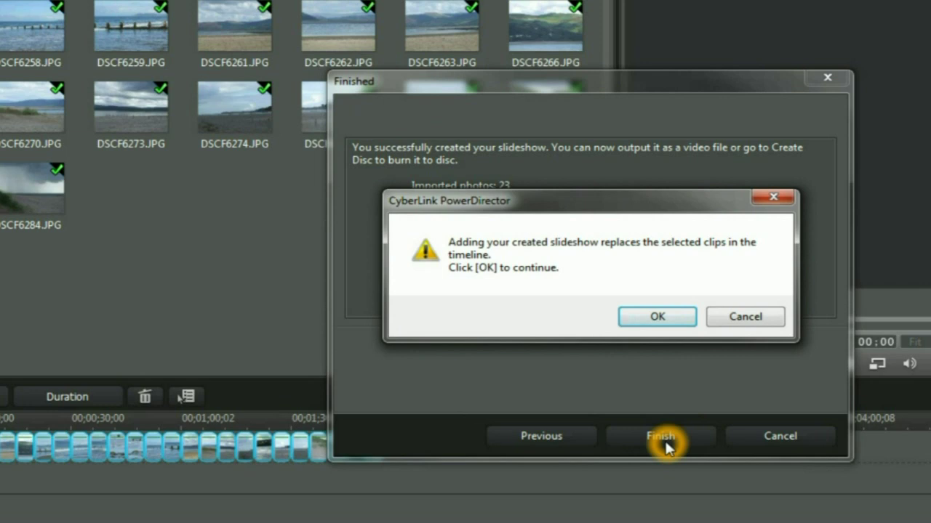
Add the finished slideshow to the timeline and confirm replacing the selected clips
{"action": "left_click", "coordinate": [520, 296]}
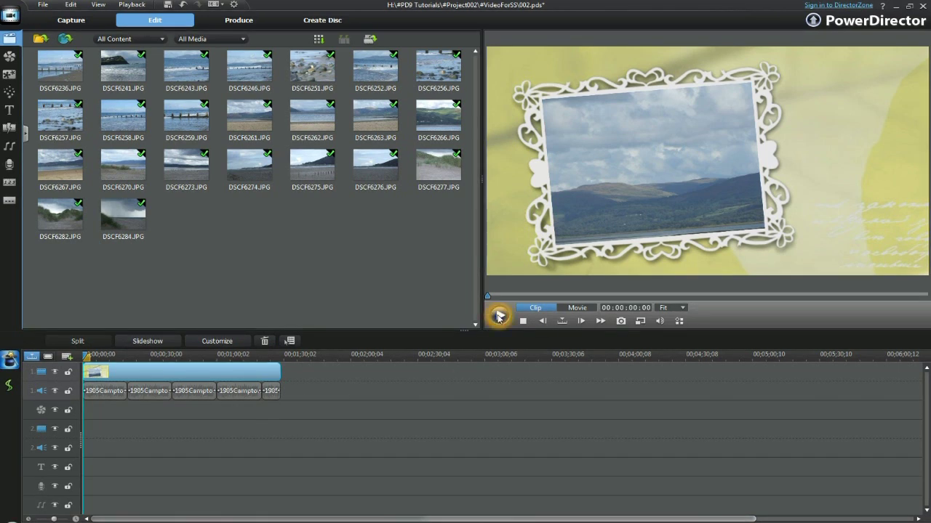
{"action": "left_click", "coordinate": [499, 317]}
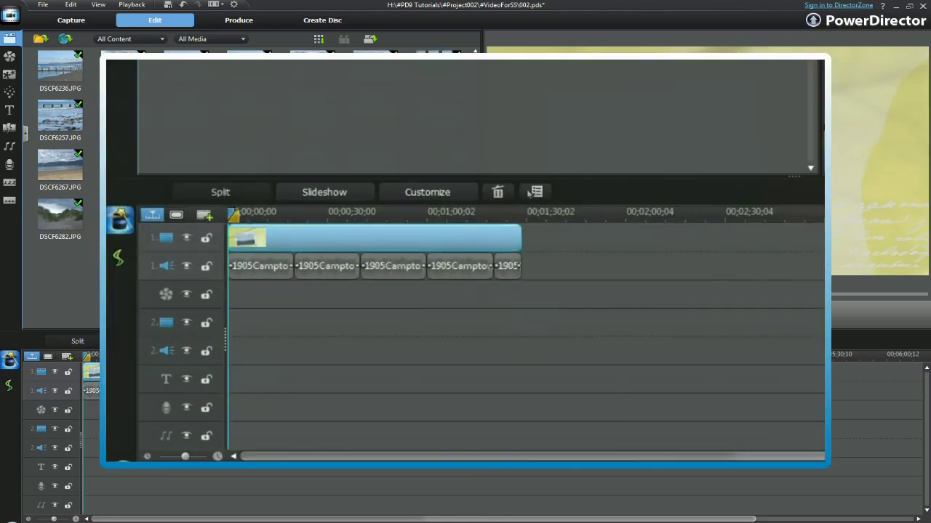
Preview the slideshow clip by moving the playhead, then reopen it in the Slideshow Designer with Customize
{"action": "left_click", "coordinate": [87, 357]}
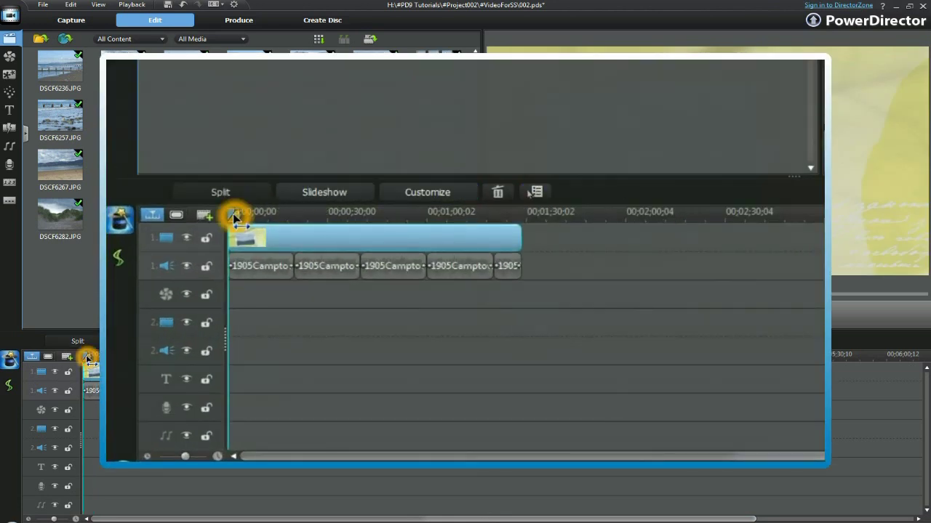
{"action": "left_click_drag", "start_coordinate": [88, 357], "coordinate": [131, 359]}
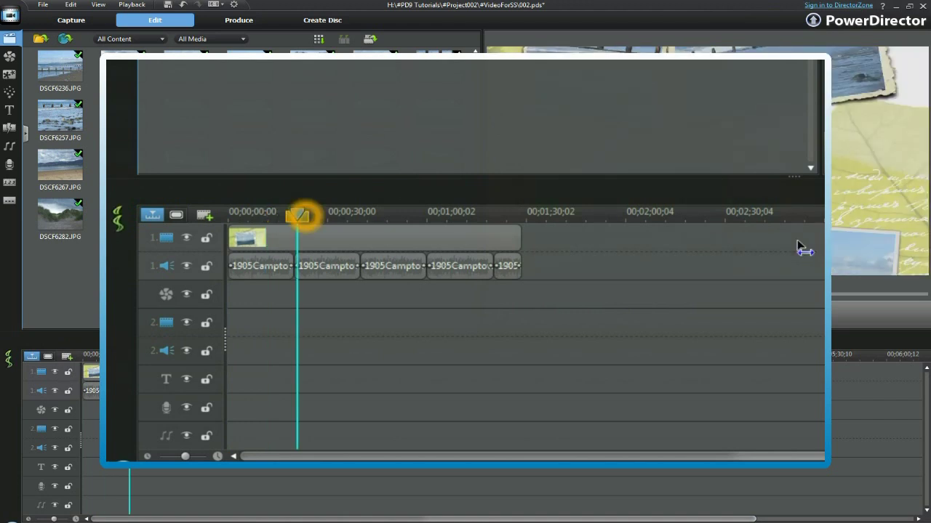
{"action": "left_click", "coordinate": [291, 237]}
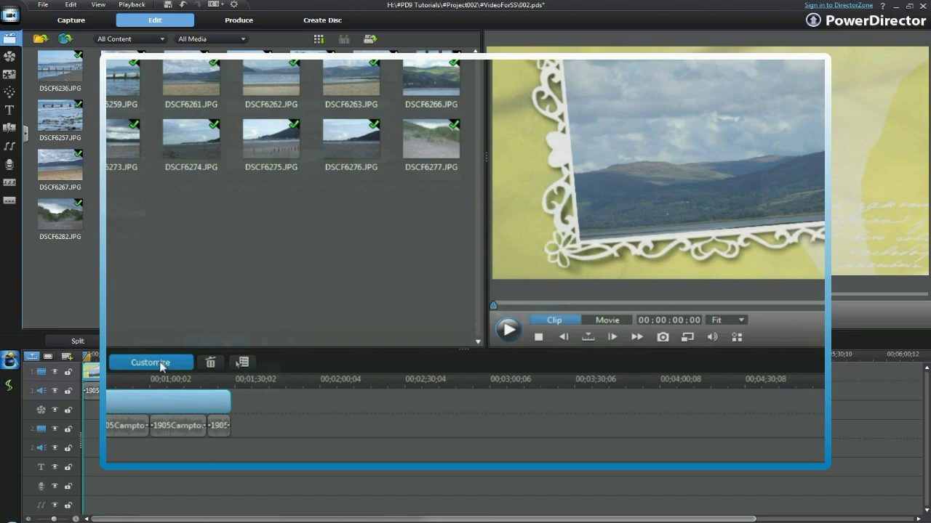
{"action": "left_click", "coordinate": [160, 363]}
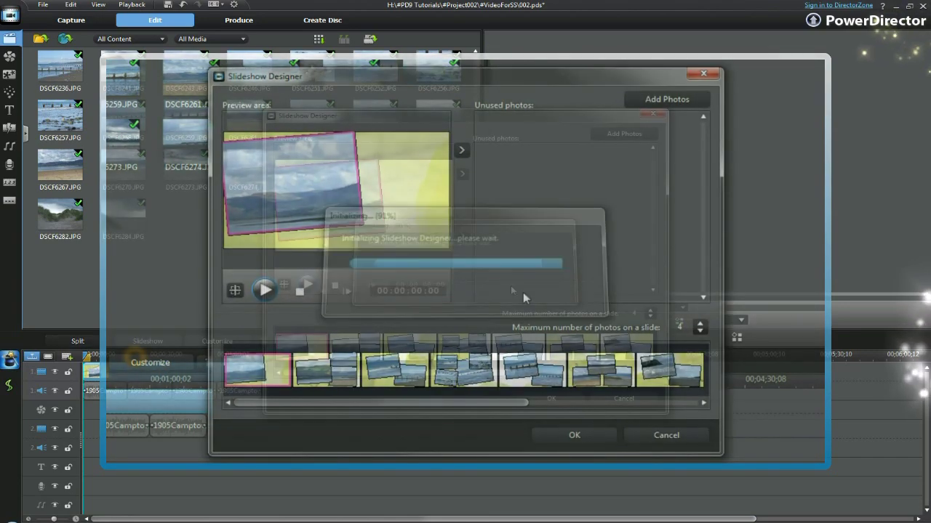